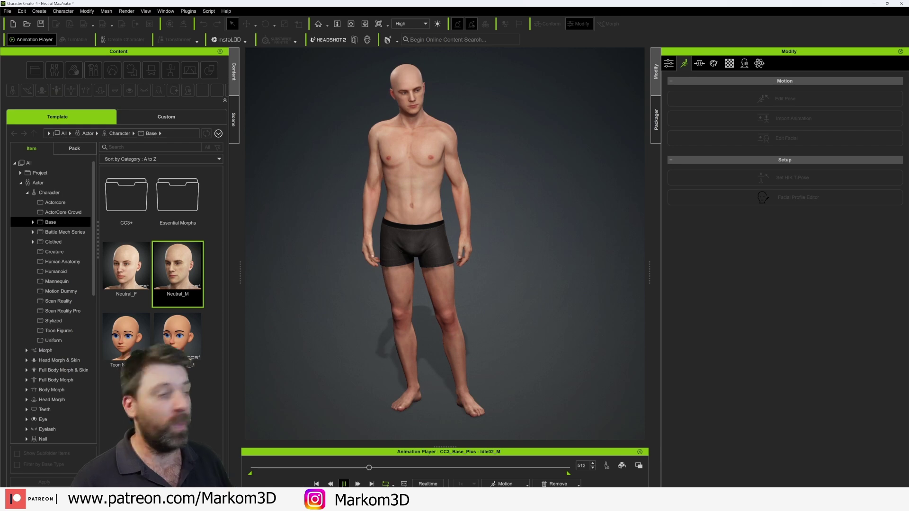
Show the Attribute settings and select the Neutral_M character, stopping the idle animation
left_click(670, 63)
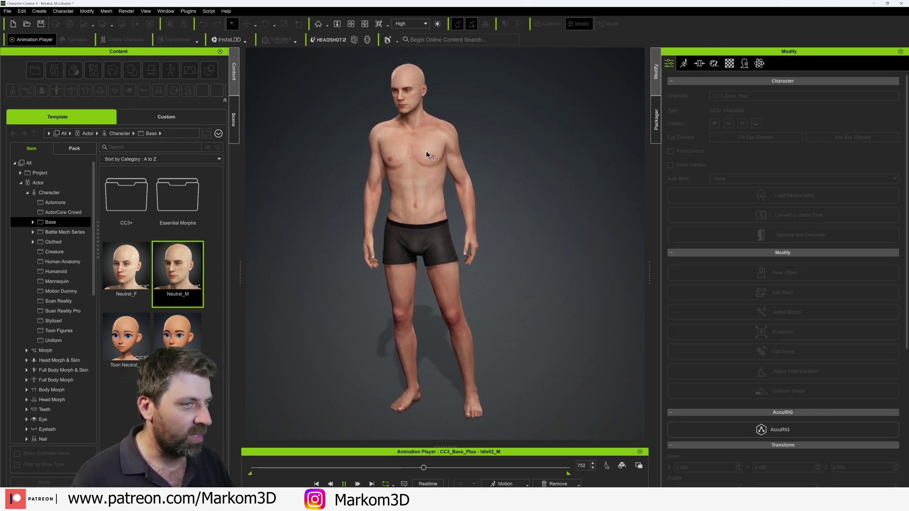
left_click(449, 238)
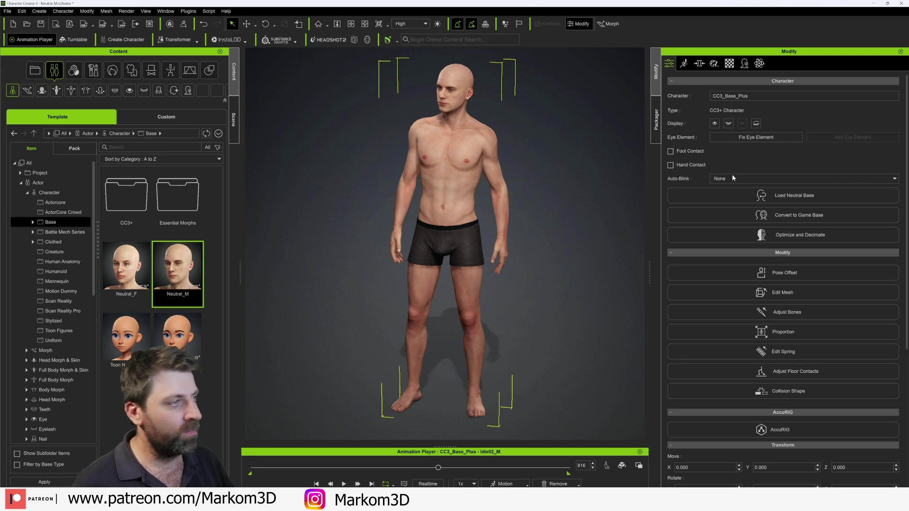
Open Morph Sliders and browse the tree to the Body morphs like Body Thin and Body Muscular
left_click(699, 63)
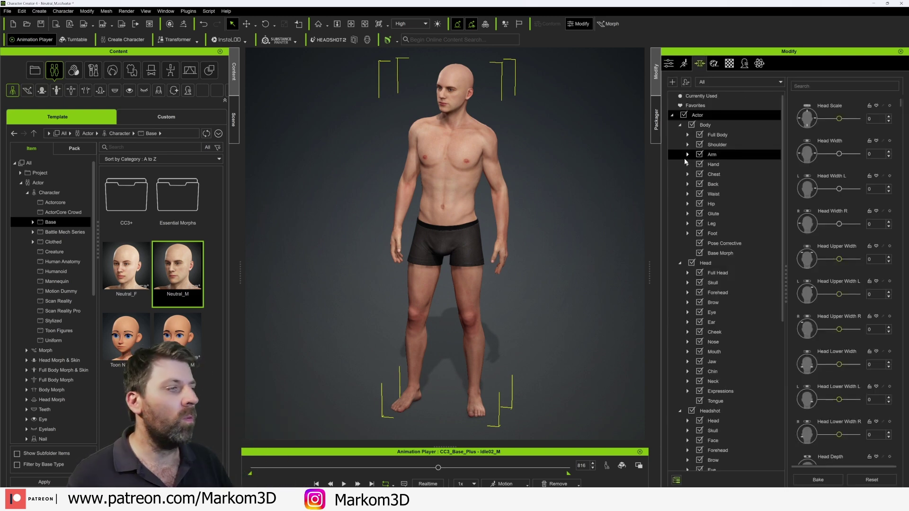
scroll(723, 327, "down", 3)
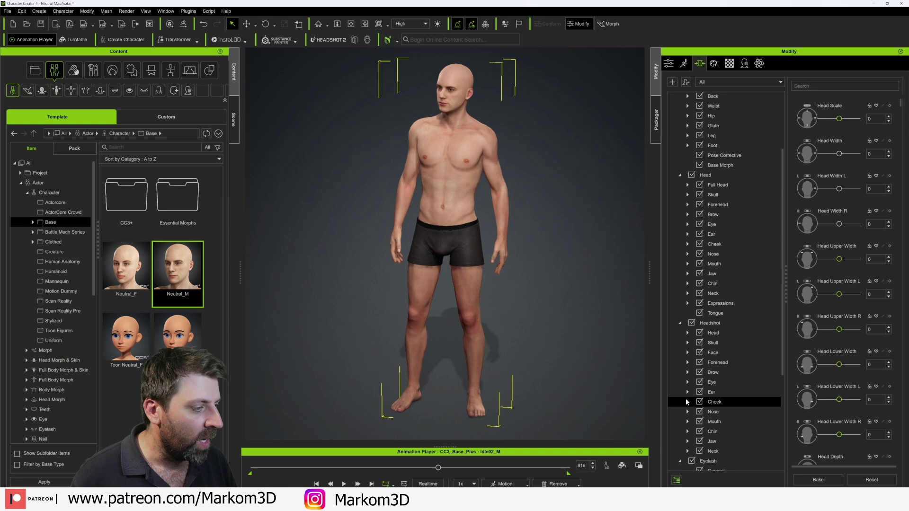
left_click(723, 325)
scroll(722, 328, "down", 1)
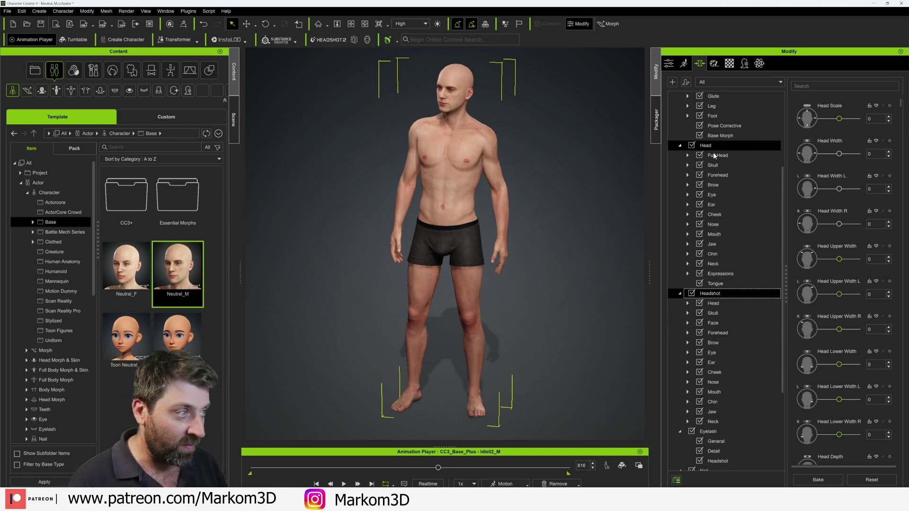
scroll(717, 190, "up", 4)
left_click(706, 125)
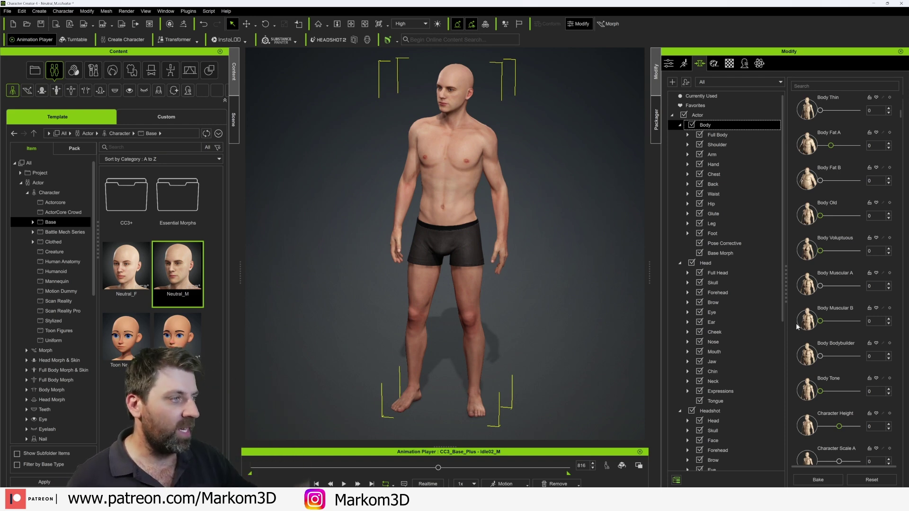
left_click_drag(821, 286, 857, 308)
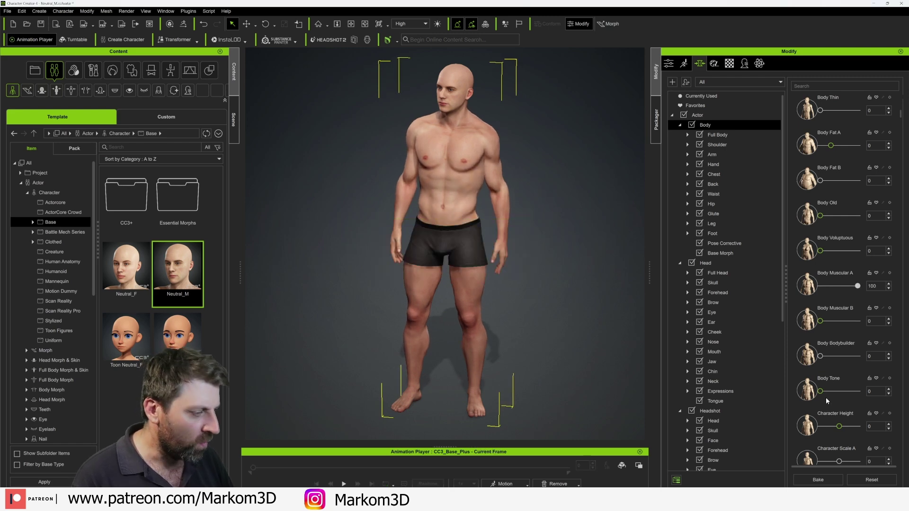
scroll(824, 403, "down", 1)
left_click_drag(839, 422, 847, 423)
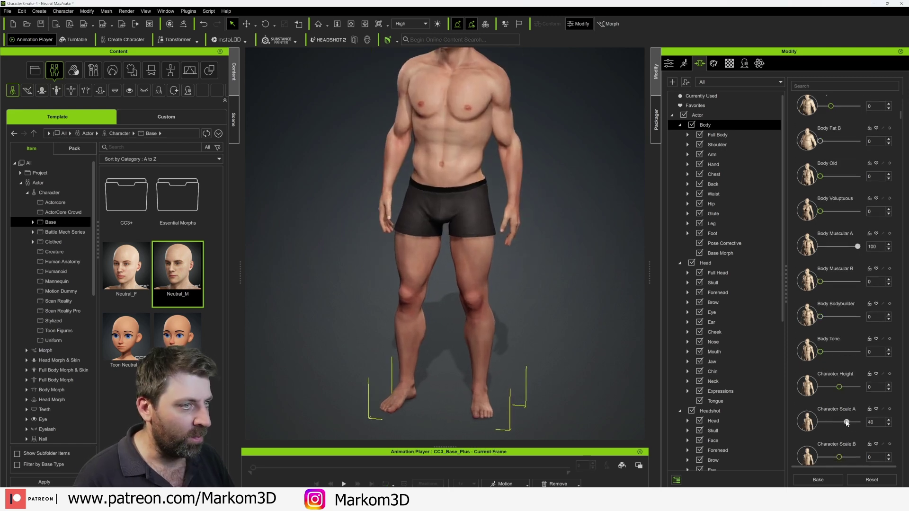
key("ctrl+z")
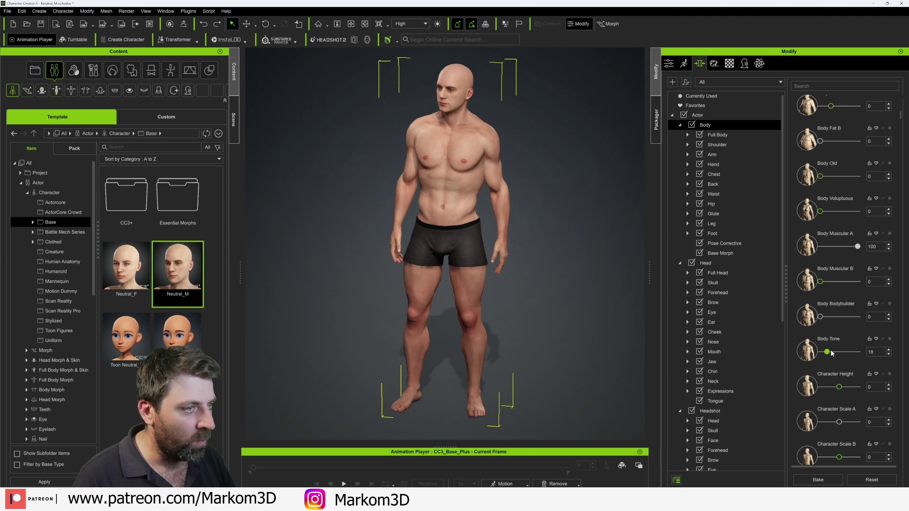
left_click_drag(832, 353, 815, 354)
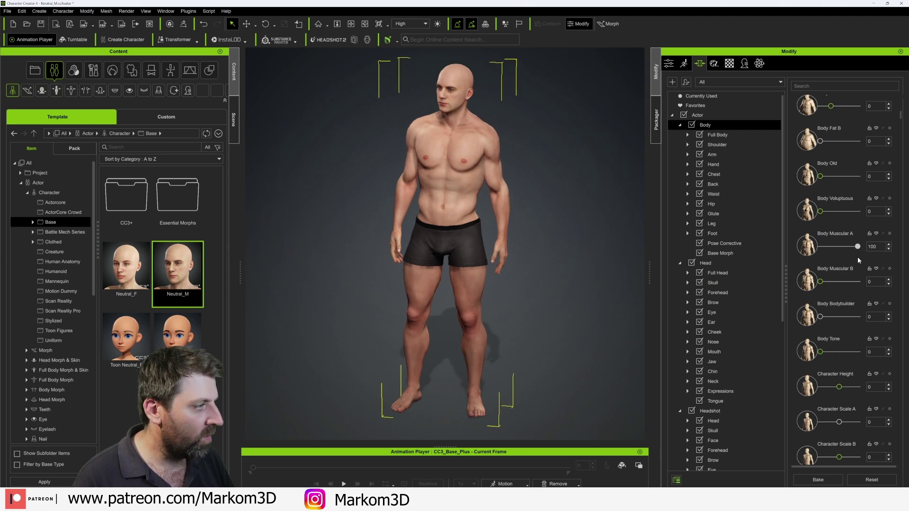
left_click_drag(858, 246, 812, 257)
scroll(814, 266, "down", 3)
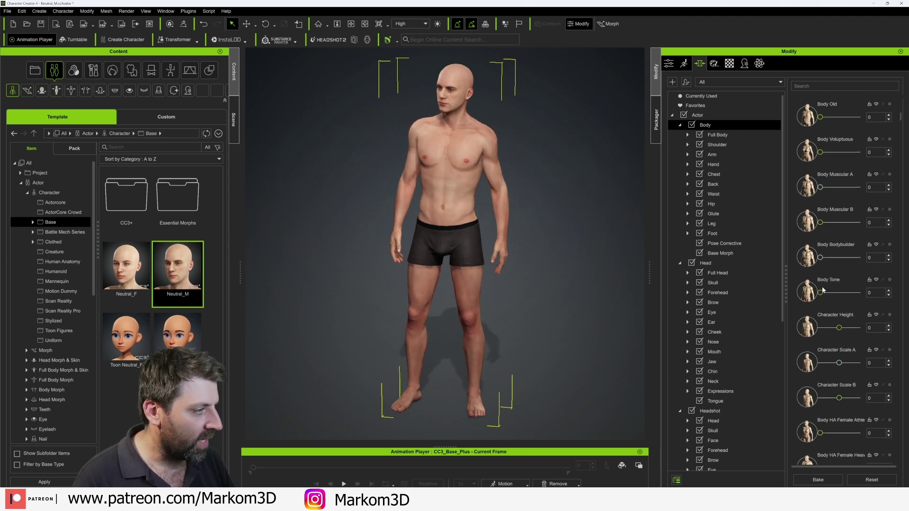
scroll(822, 289, "down", 5)
left_click_drag(820, 388, 859, 363)
scroll(822, 368, "down", 2)
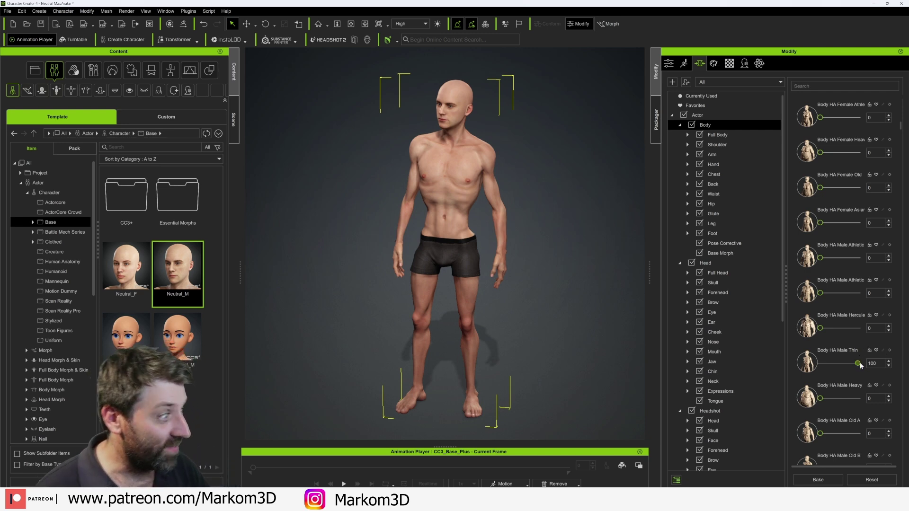
left_click(884, 351)
Set Abdomen Scale -27, raise Abs Upper Center Contour, Muffin Top 100, then show Leg morphs
left_click(720, 185)
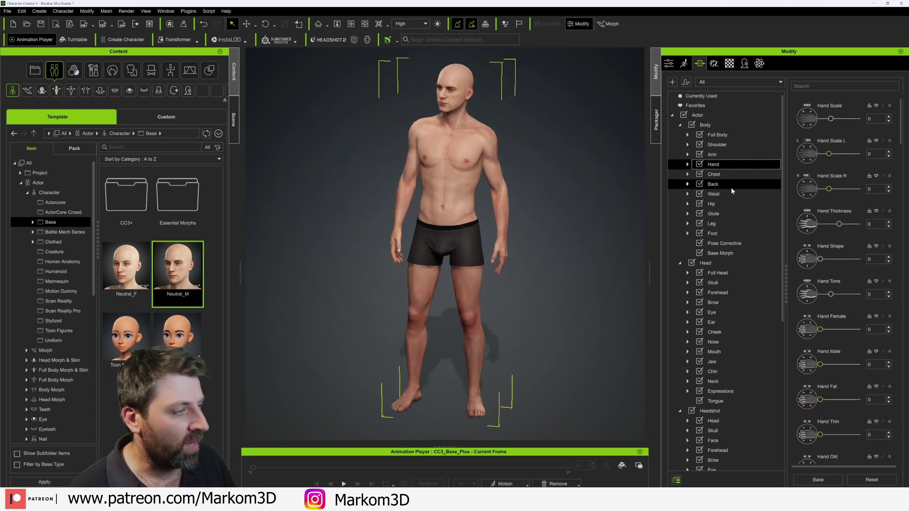
left_click(718, 194)
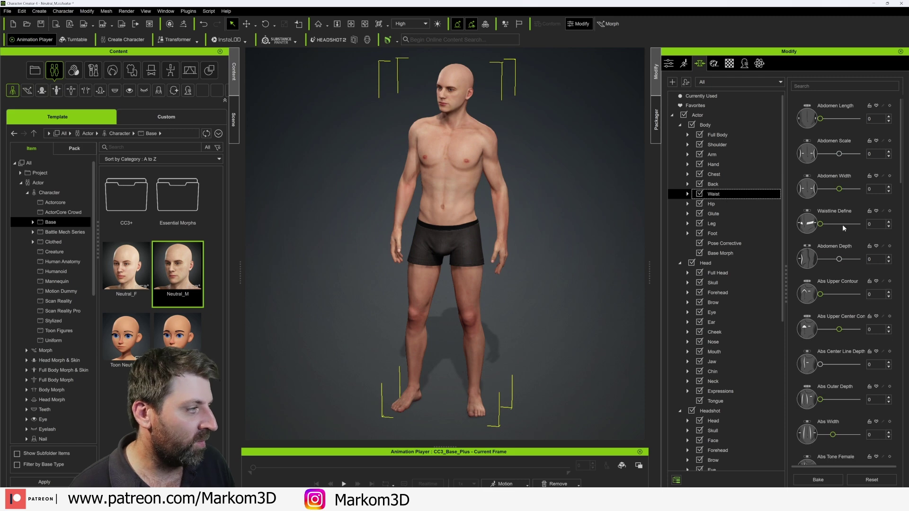
left_click_drag(839, 154, 828, 154)
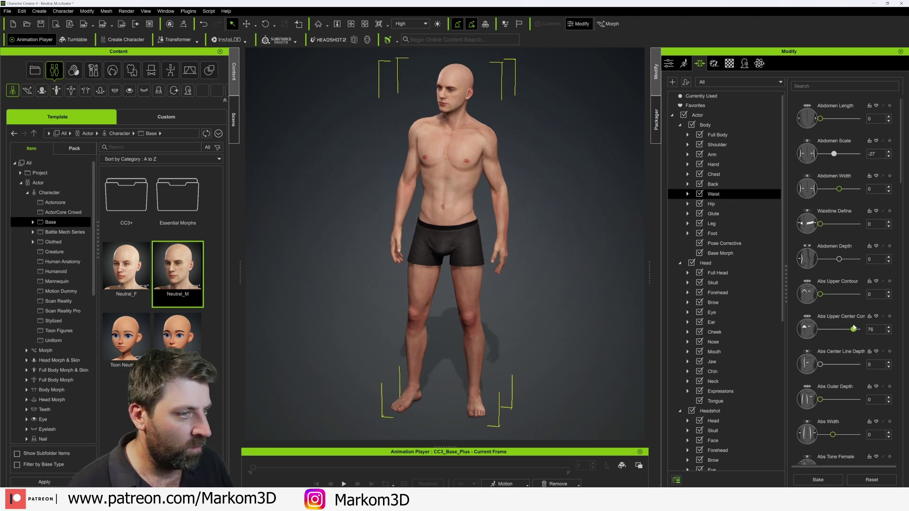
left_click_drag(839, 329, 850, 329)
scroll(833, 340, "down", 5)
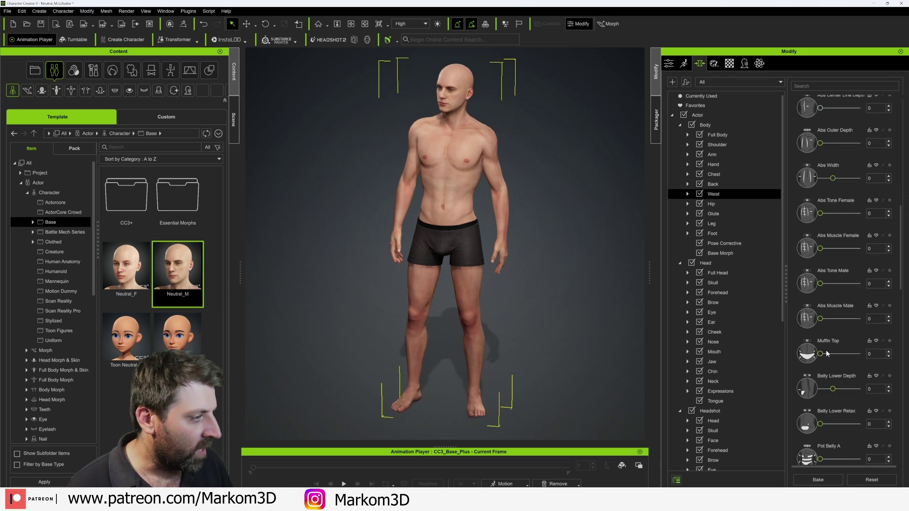
left_click_drag(834, 358, 874, 358)
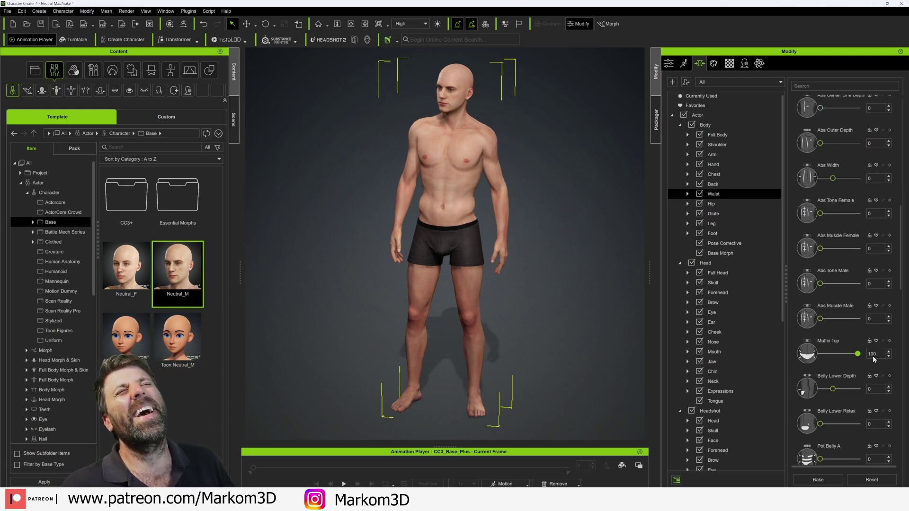
left_click(712, 223)
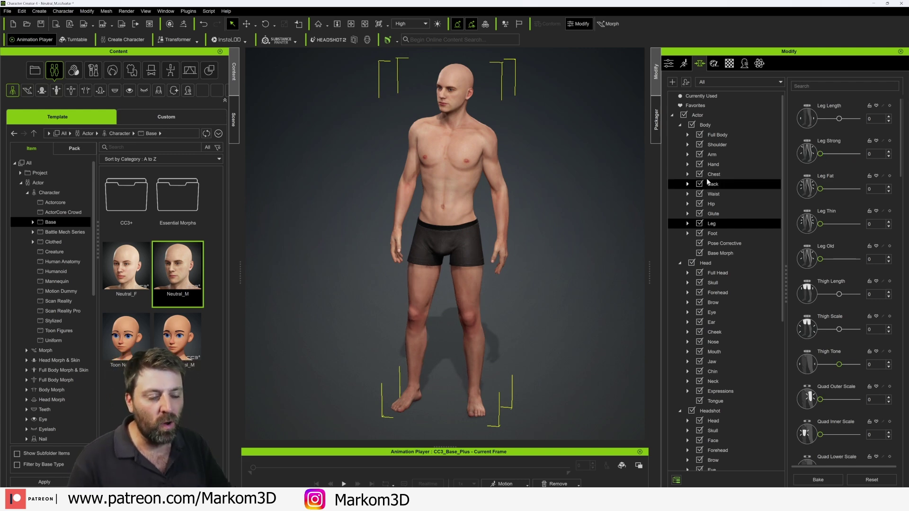
Zoom in and orbit the camera to a front-on close-up of the head
scroll(408, 146, "up", 5)
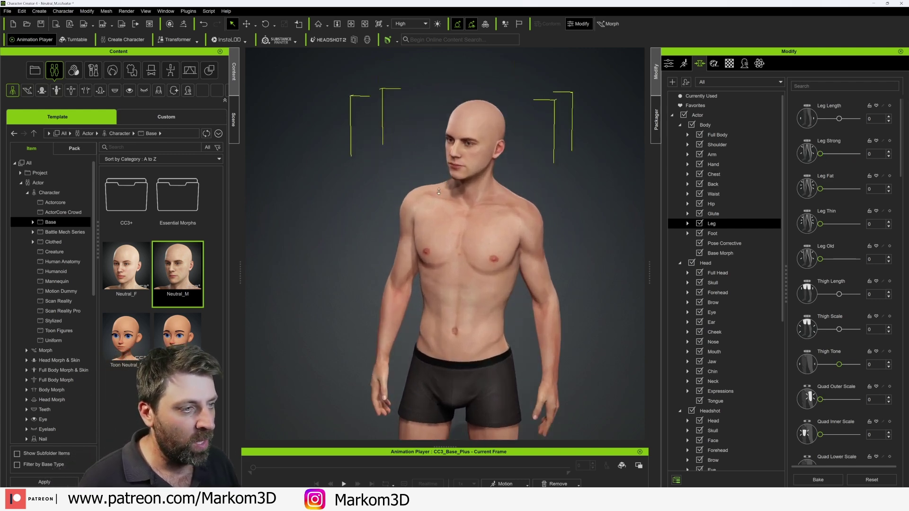
scroll(426, 229, "up", 5)
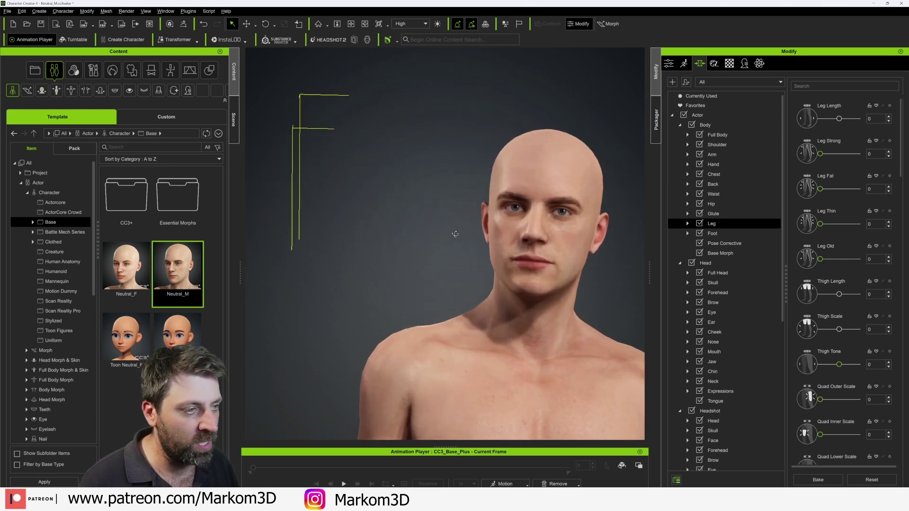
right_click_drag(455, 235, 422, 257)
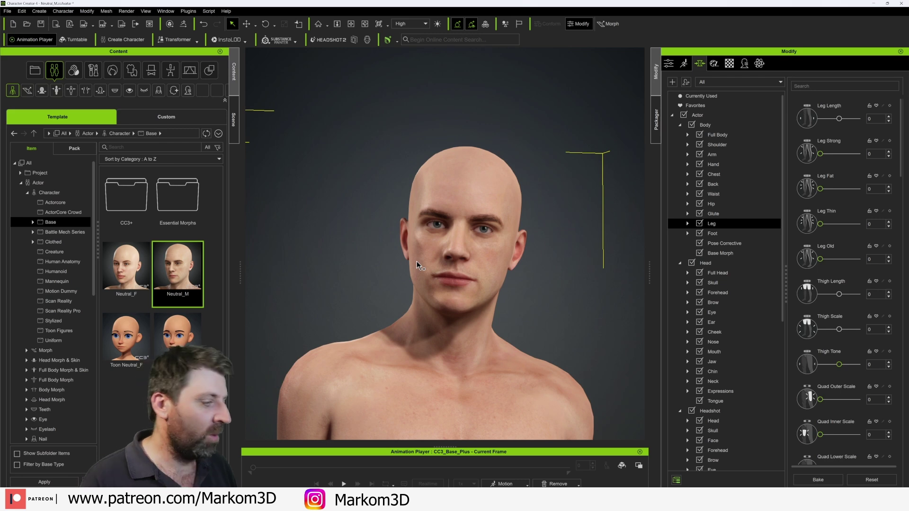
Blend the head shape to CC3+_Caleb_Head 65 and CC3+_Neutral Male 26
left_click(717, 263)
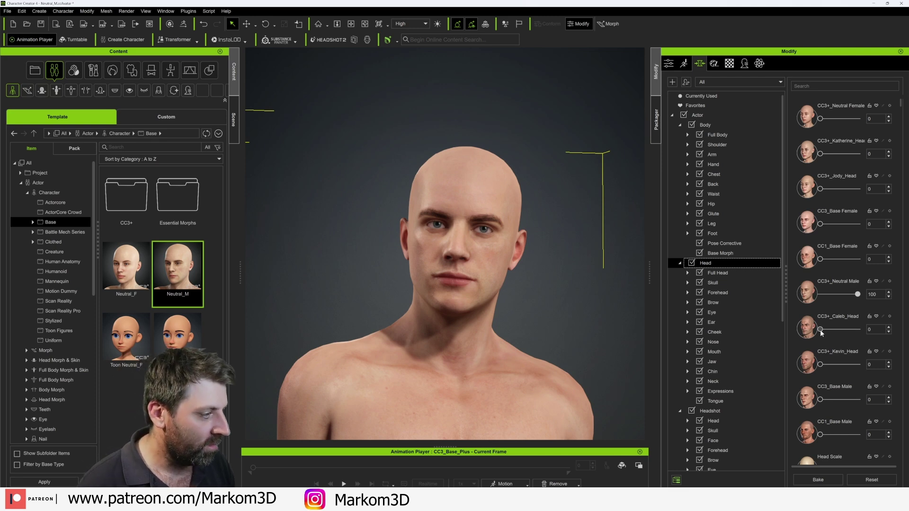
left_click_drag(820, 329, 836, 331)
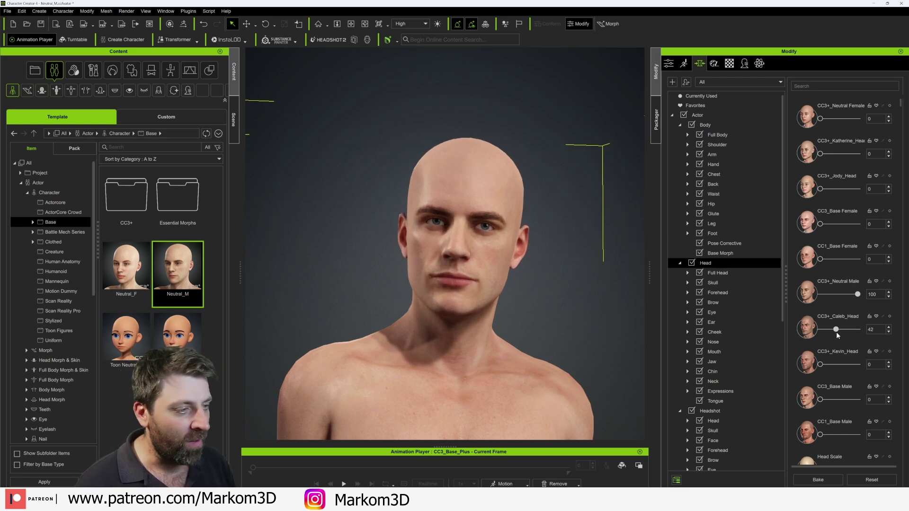
left_click_drag(858, 297, 830, 295)
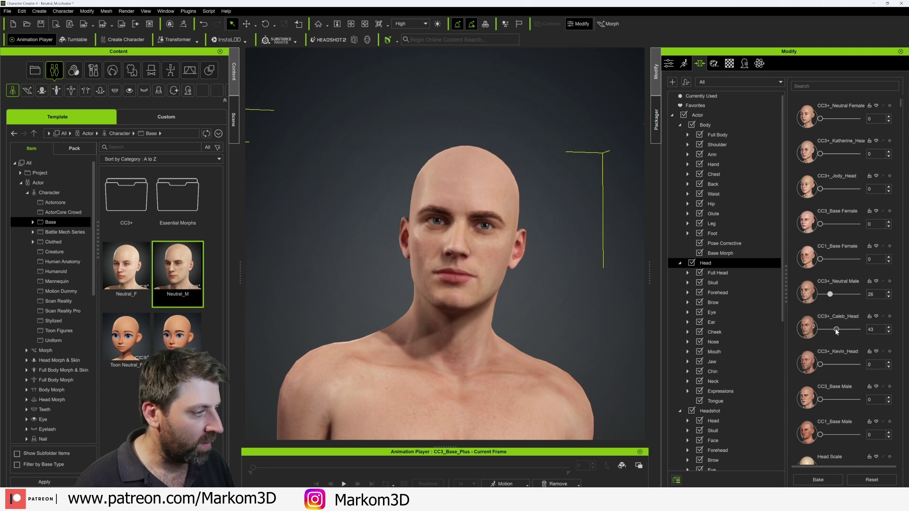
left_click_drag(837, 330, 845, 334)
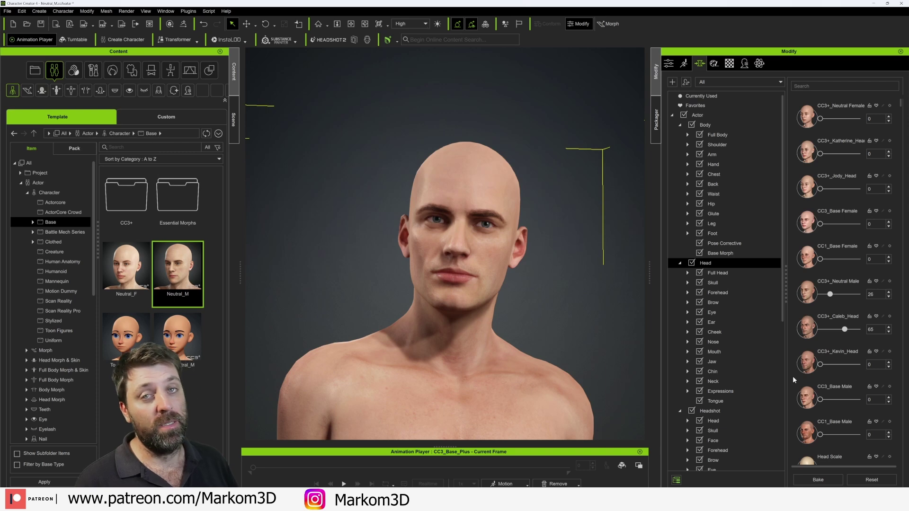
Set Face Thin to 44, undo the Face Center Depth change, and set Face Heart to -55
scroll(794, 389, "down", 5)
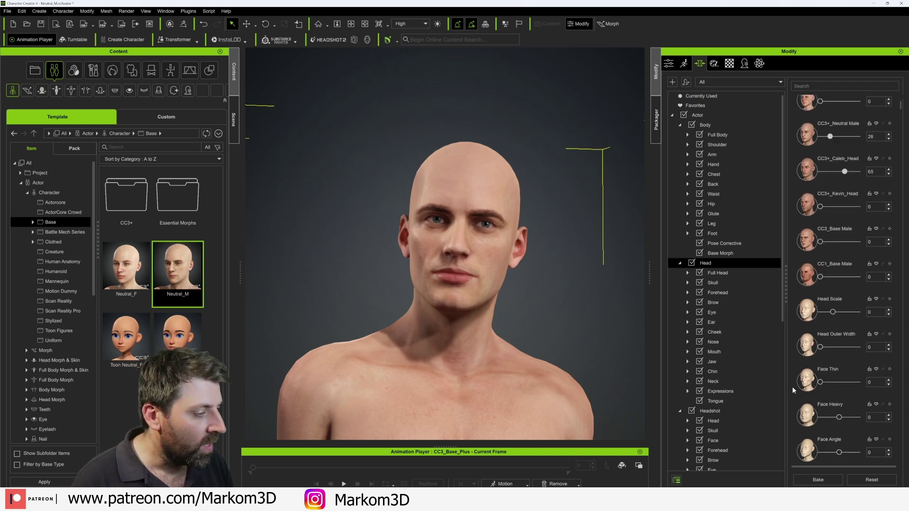
mouse_move(819, 384)
left_mouse_down()
mouse_move(846, 372)
mouse_move(824, 373)
mouse_move(847, 376)
mouse_move(822, 375)
left_mouse_up()
scroll(802, 371, "down", 4)
key("ctrl+z")
scroll(823, 375, "down", 3)
left_click_drag(839, 310, 818, 326)
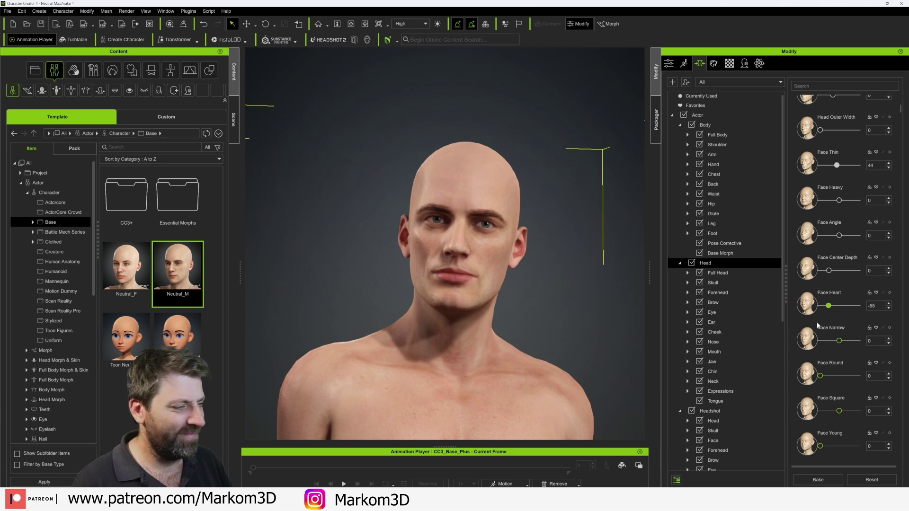
Set Eye Scale to -35, then browse Cheek, Nose and Mouth through to the Jaw morphs
left_click(714, 313)
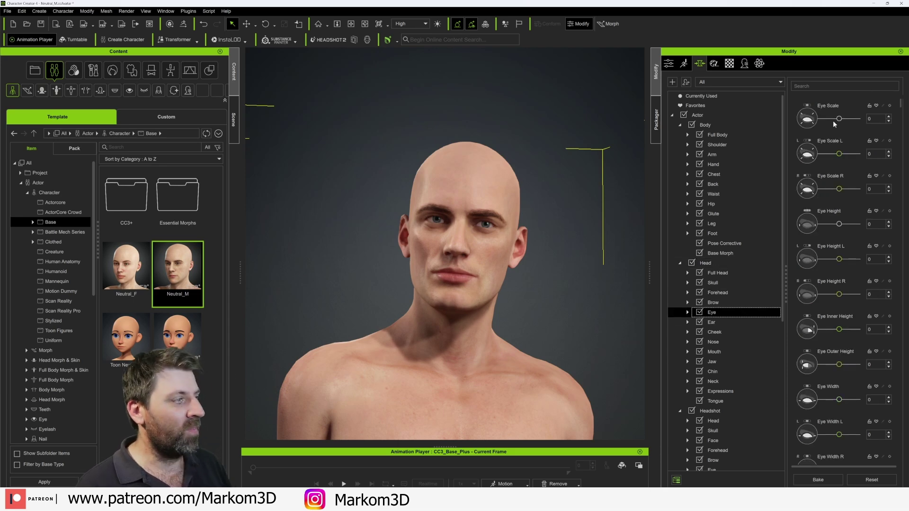
mouse_move(839, 118)
left_mouse_down()
mouse_move(851, 118)
mouse_move(835, 119)
left_mouse_up()
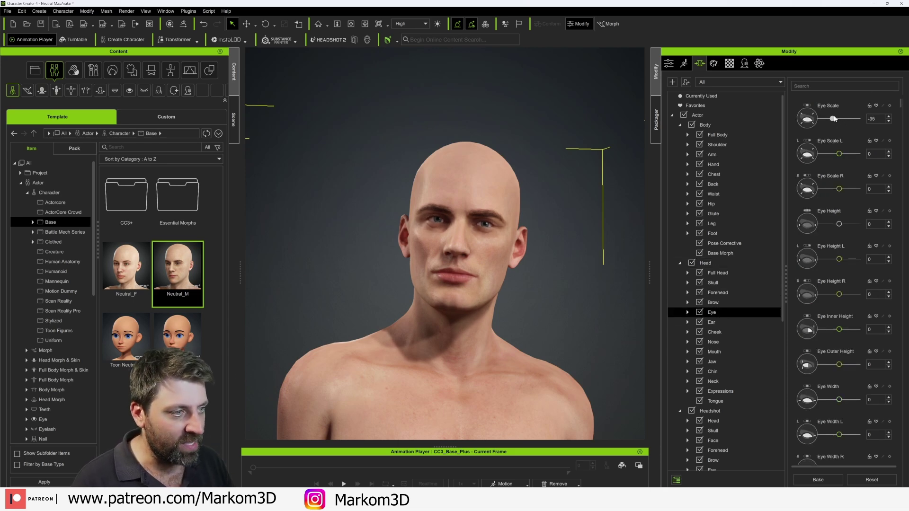
left_click(717, 333)
left_click(714, 342)
left_click(714, 352)
left_click(722, 362)
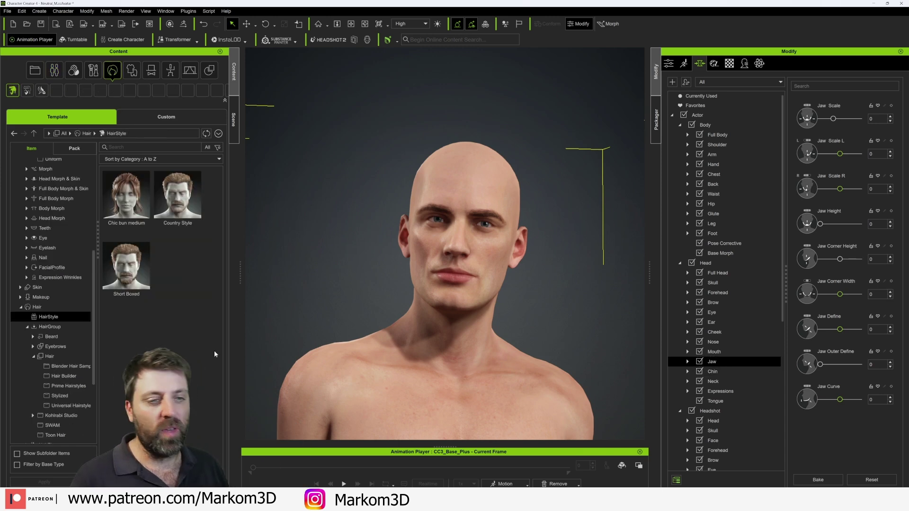
Apply the Country Style hairstyle and the Hollywood beard from Beard & Brows Builder, checking the profile
double_click(182, 204)
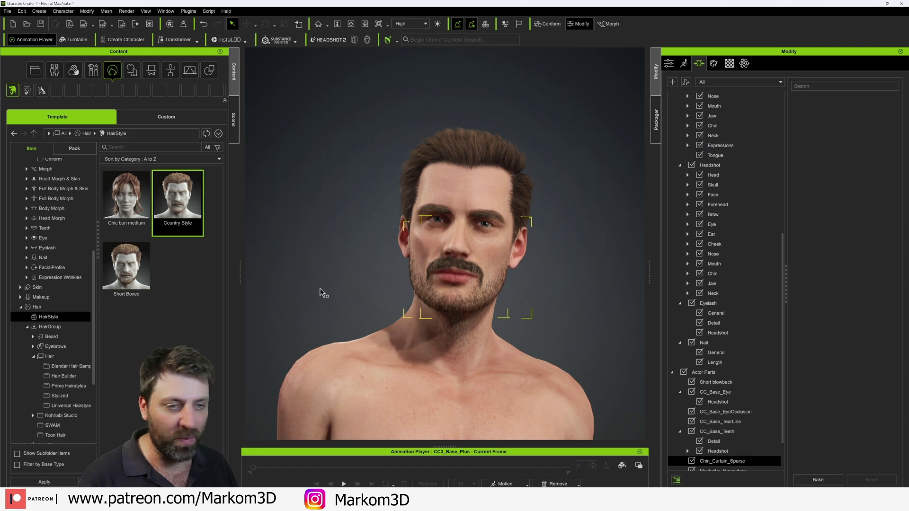
left_click(27, 89)
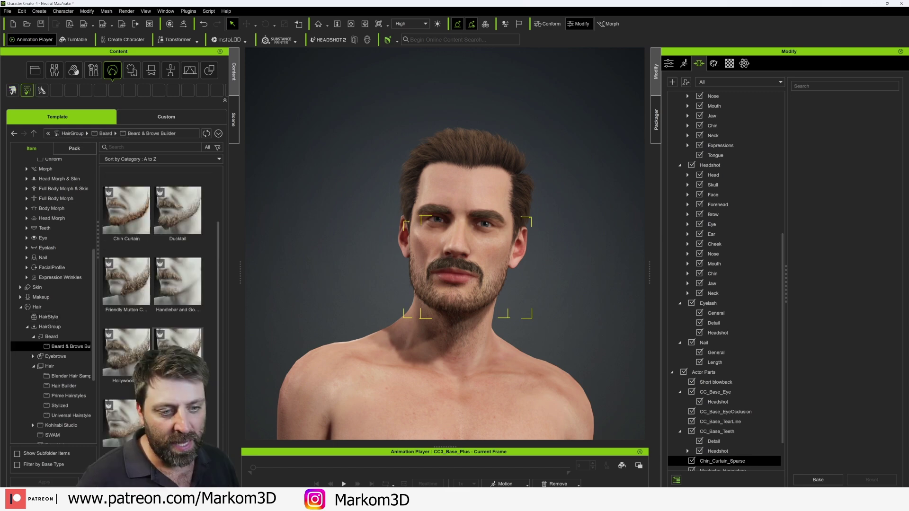
double_click(141, 349)
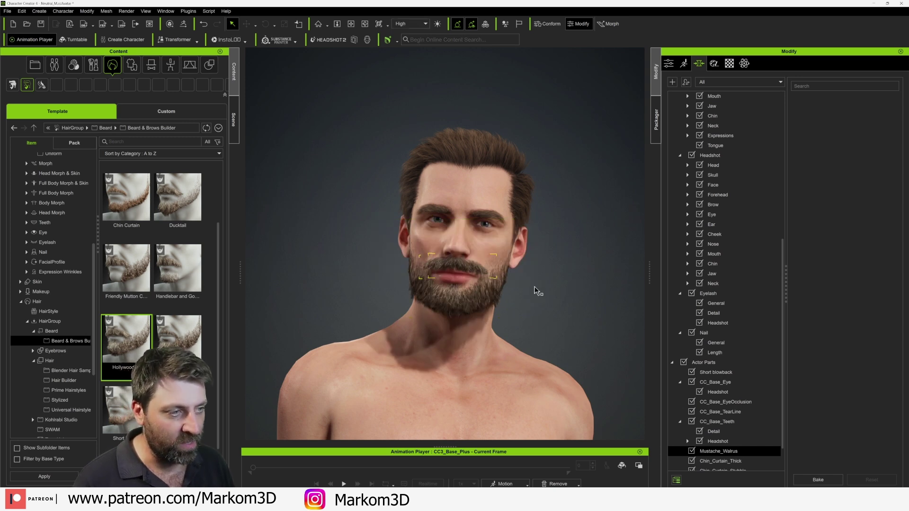
right_click_drag(537, 260, 360, 286)
scroll(355, 290, "up", 3)
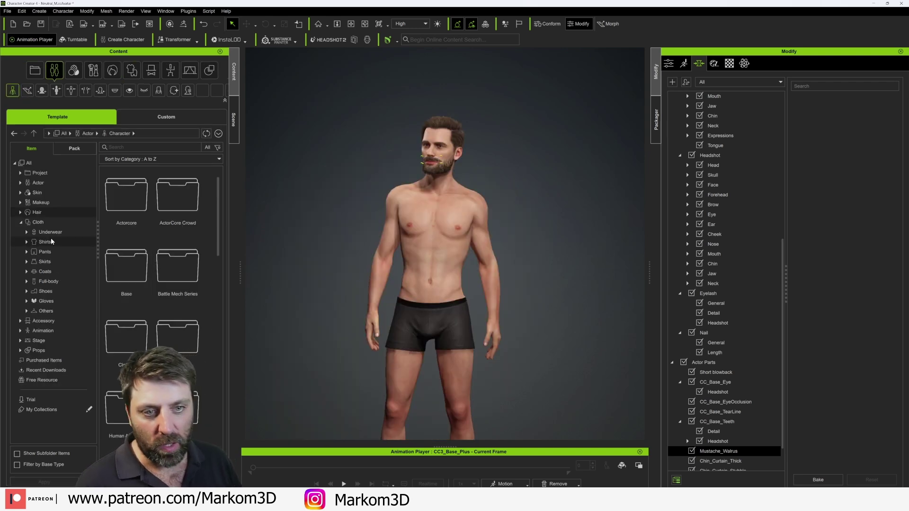
Dress him in Basic T-shirts_A2, Slim Jeans and sport sneakers, then show the Material settings
left_click(44, 242)
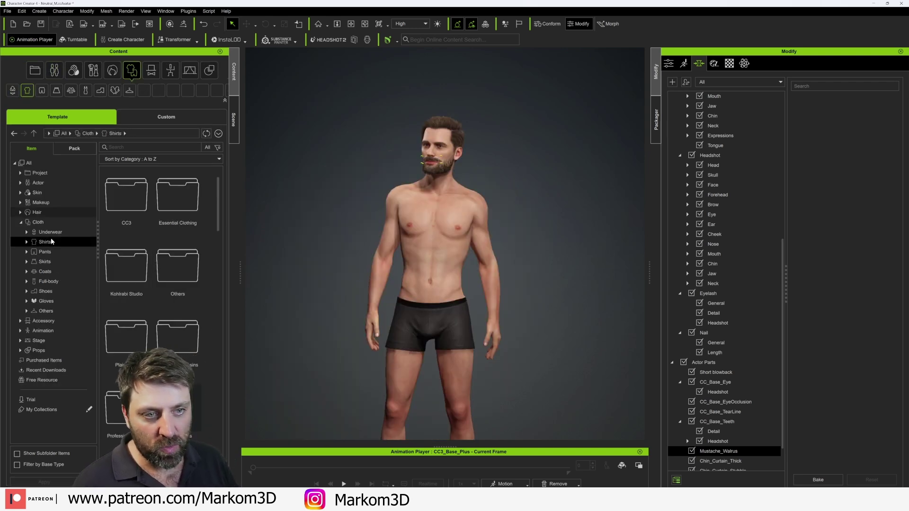
scroll(151, 260, "down", 1)
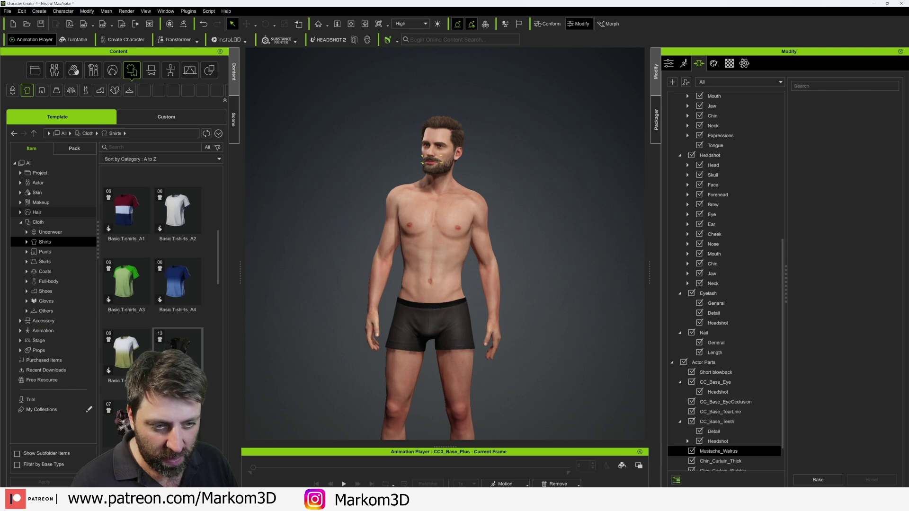
double_click(177, 213)
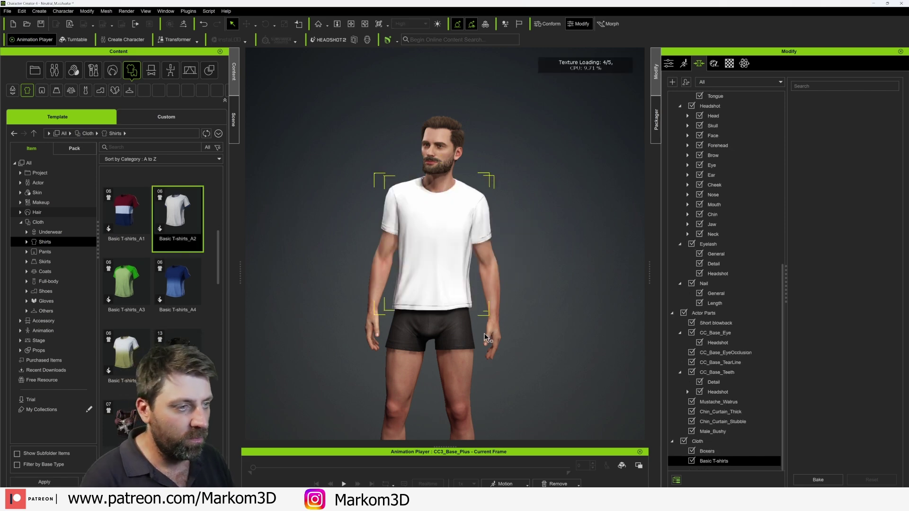
left_click(45, 252)
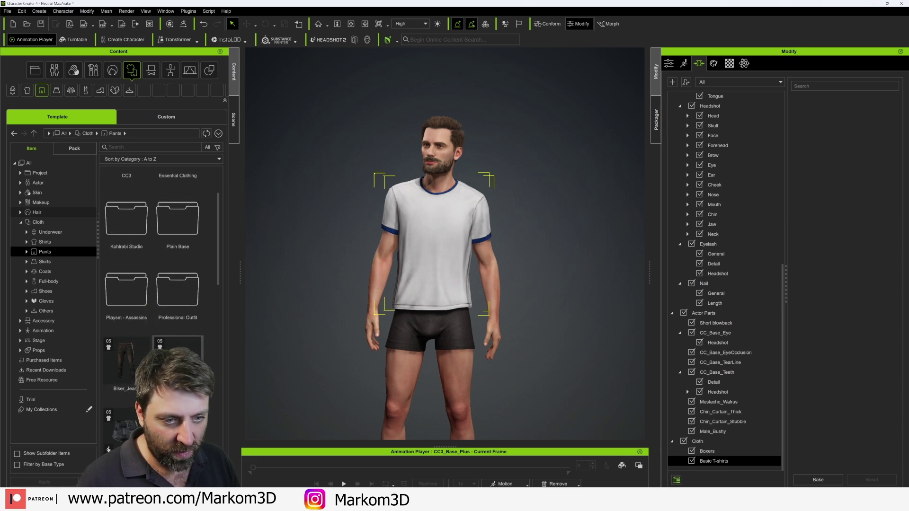
left_click_drag(177, 360, 452, 390)
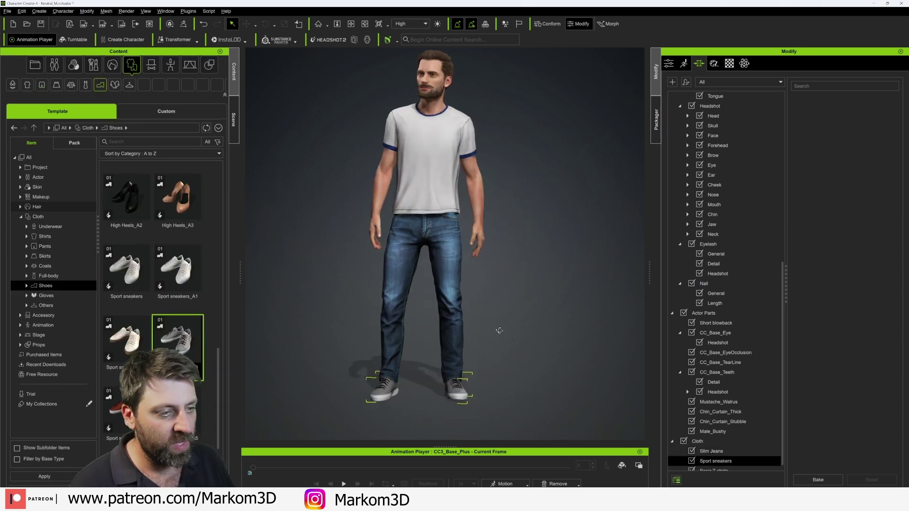
mouse_move(474, 258)
right_mouse_down()
mouse_move(426, 258)
mouse_move(484, 258)
right_mouse_up()
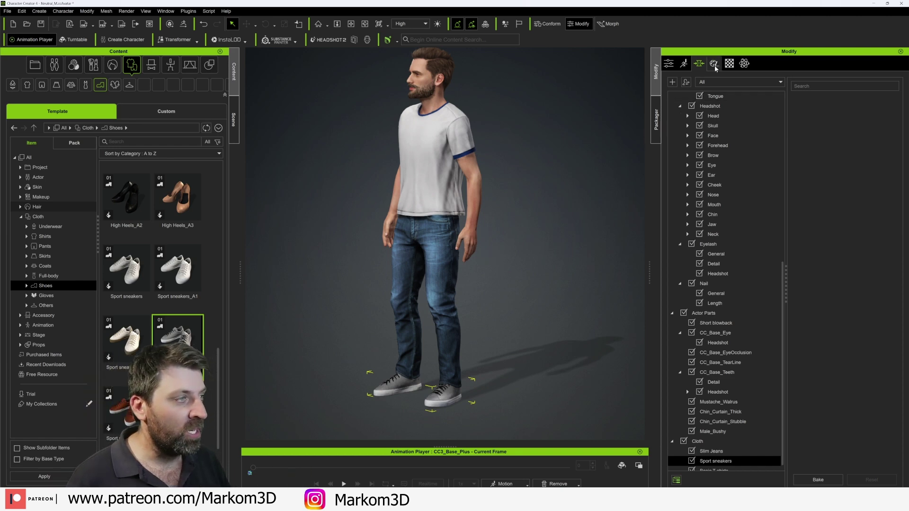
left_click(729, 64)
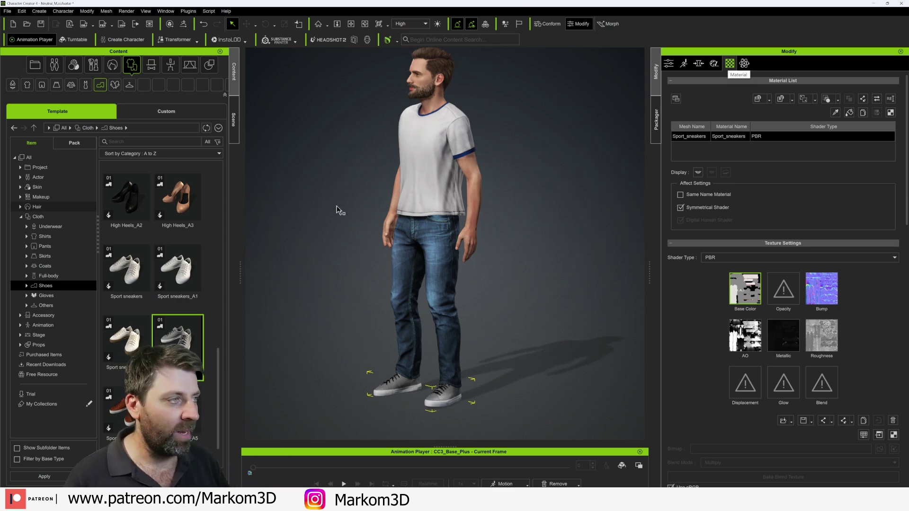
Select the Basic T-shirts garment on the torso and show its Cloth Modify attributes
right_click_drag(341, 210, 473, 246)
scroll(501, 253, "up", 3)
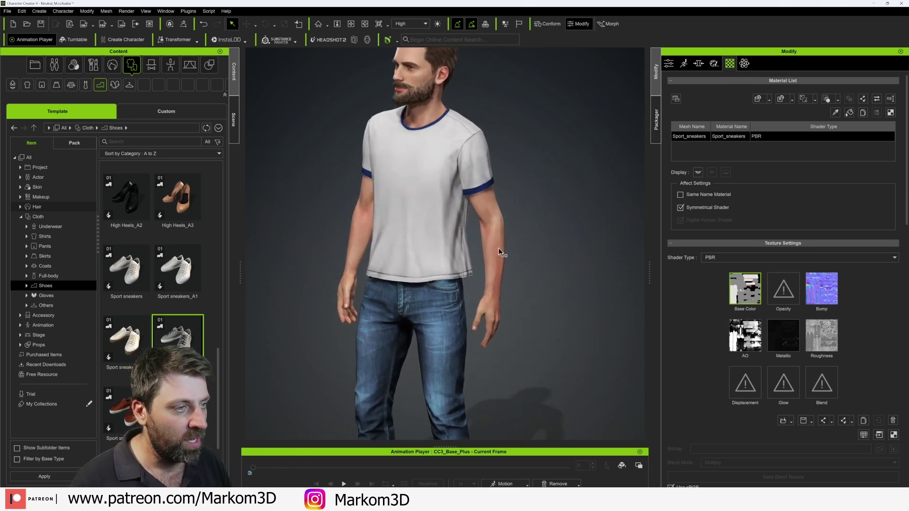
left_click(497, 224)
left_click(421, 194)
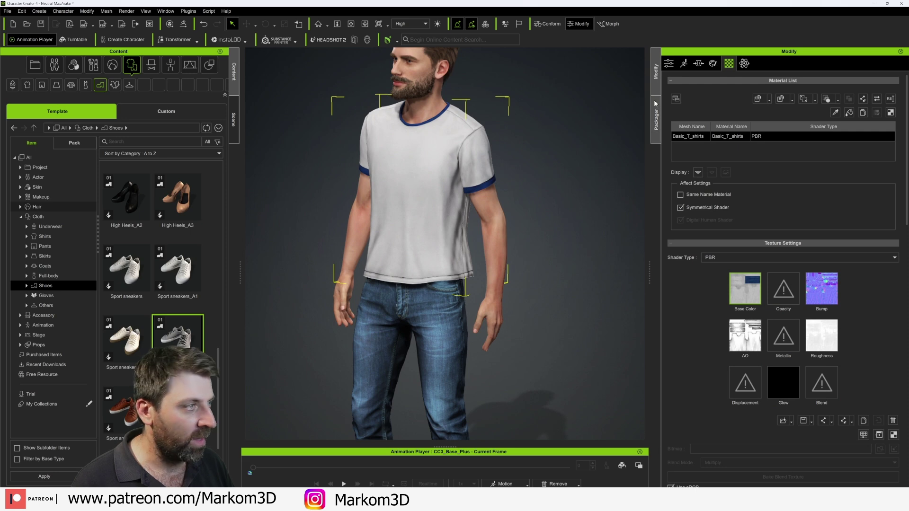
left_click(670, 63)
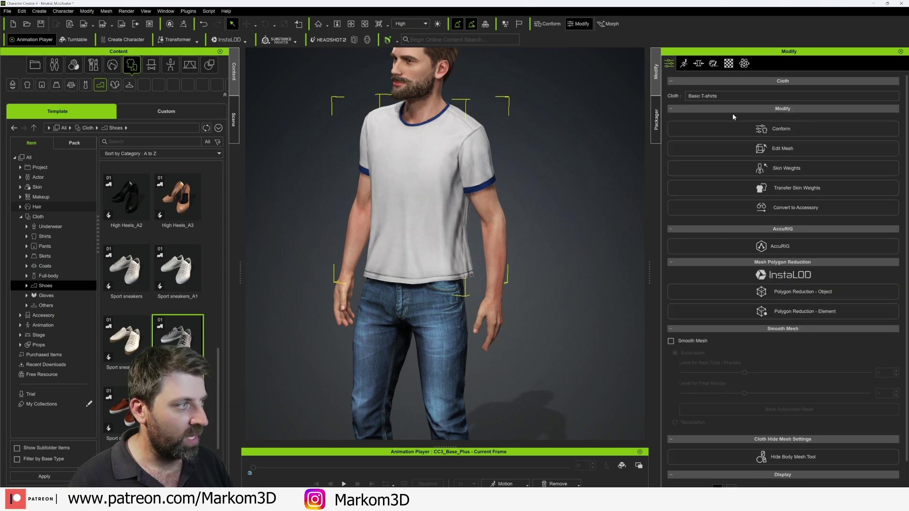
In Edit Mesh, soft-select a vertex patch on the shirt's lower front with the Move gizmo
left_click(774, 149)
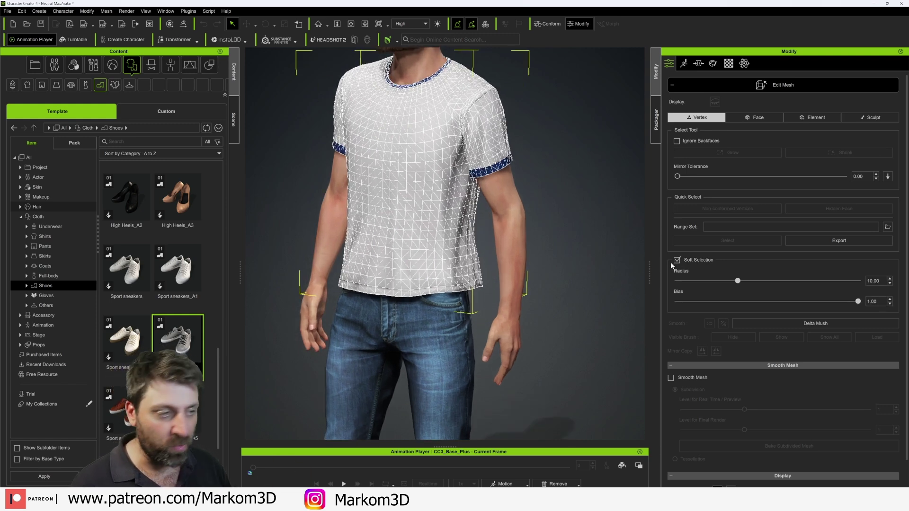
left_click(436, 264)
key("w")
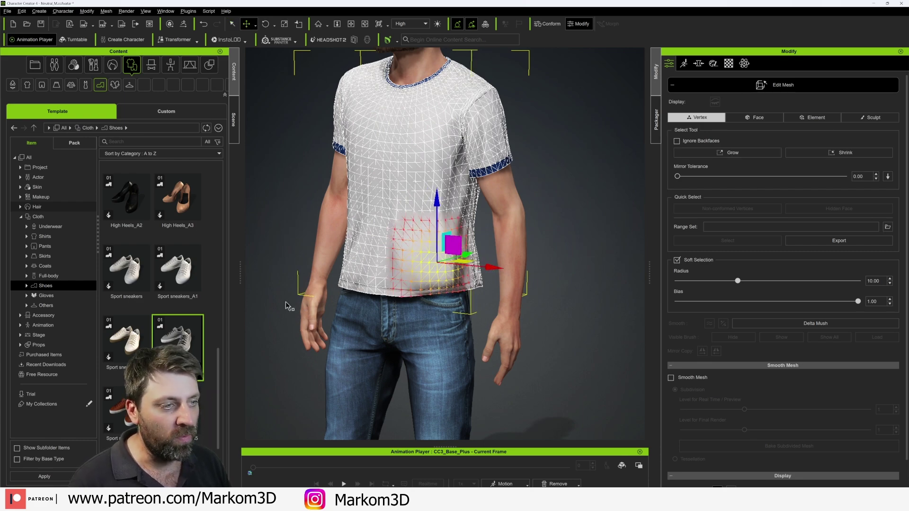
right_click_drag(287, 305, 563, 313)
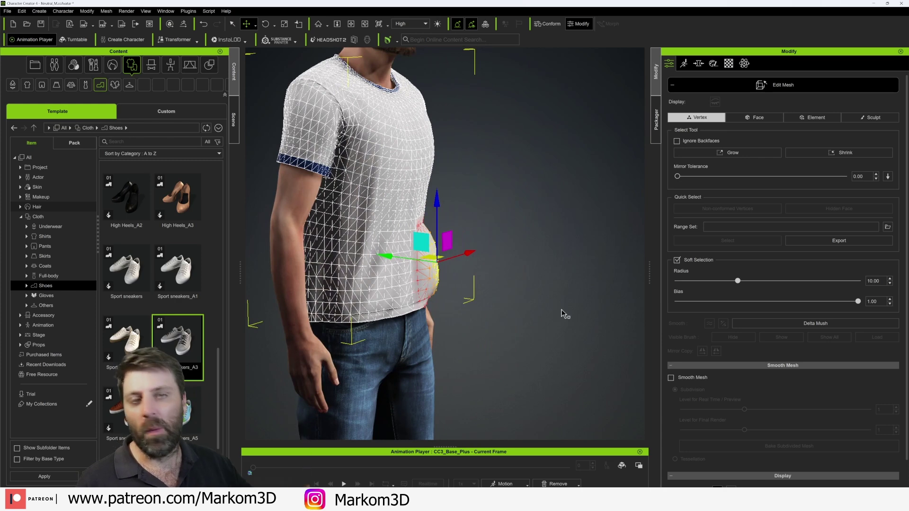
Activate PhysX cloth physics on the T-shirt and play the Idle02_M idle animation
left_click(745, 63)
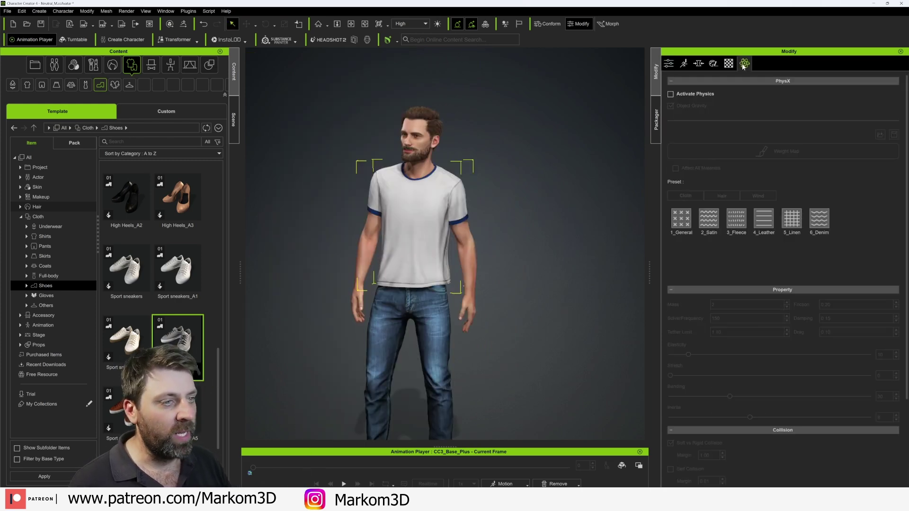
left_click(677, 94)
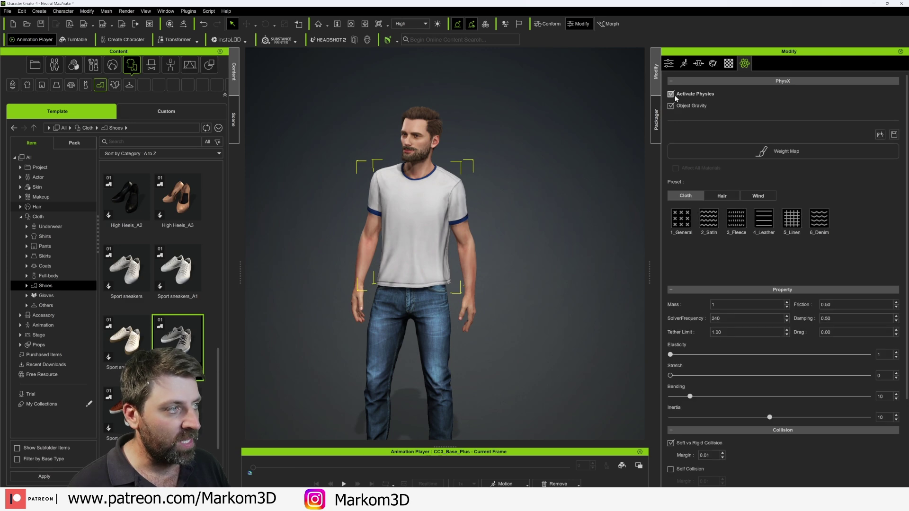
key("space")
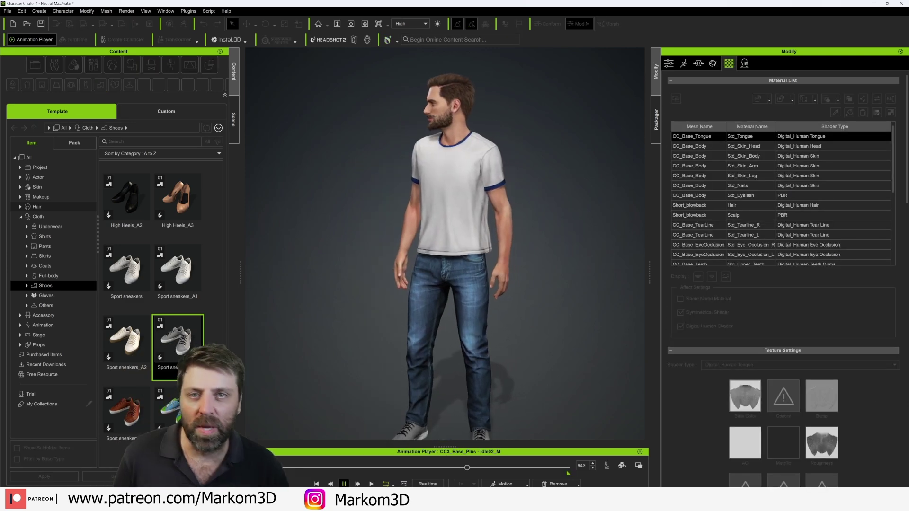